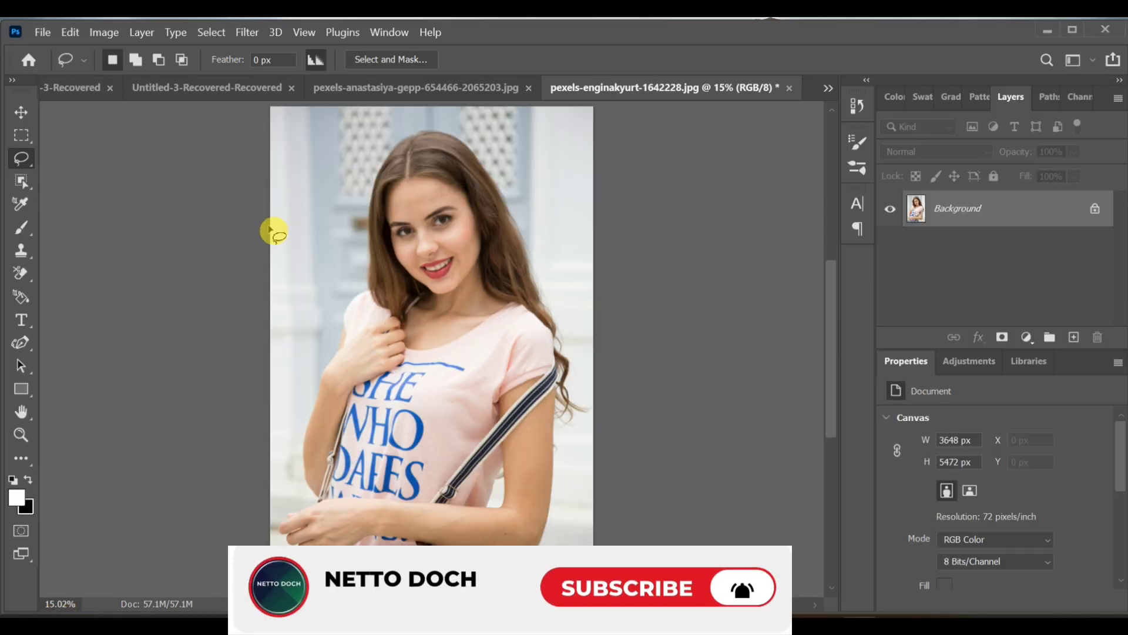
- Lasso a jagged torn-paper band across the woman's face from the left edge to the right edge
mouse_move(279, 230)
left_mouse_down()
mouse_move(419, 205)
mouse_move(585, 193)
mouse_move(602, 202)
mouse_move(600, 319)
mouse_move(280, 331)
mouse_move(269, 314)
mouse_move(274, 228)
left_mouse_up()
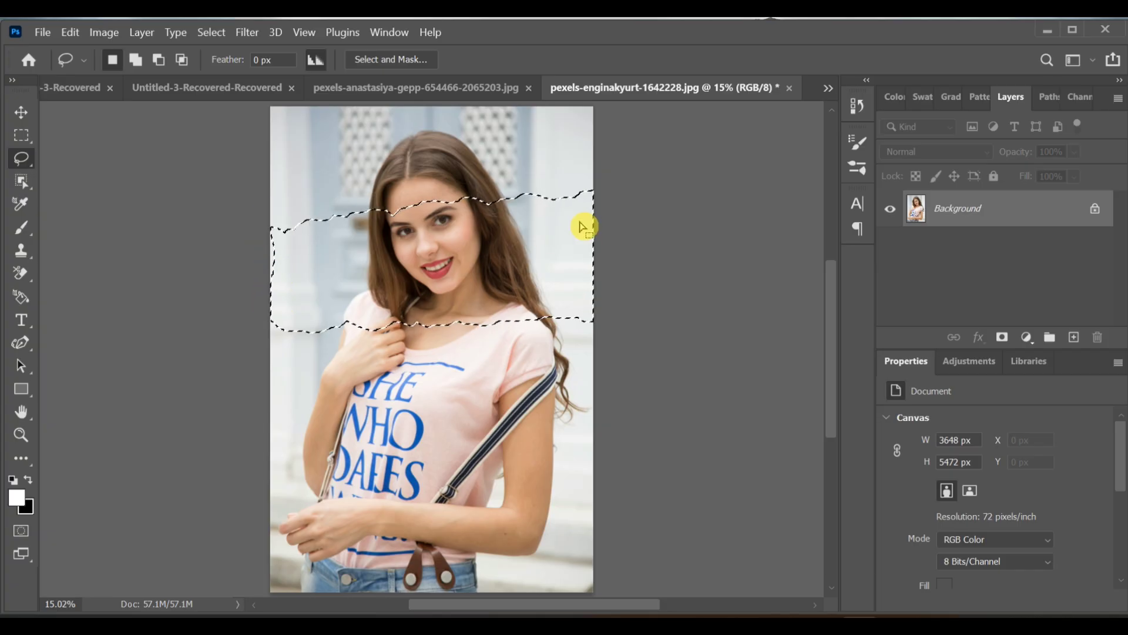
- Add a white Solid Color fill layer and invert its mask so only the face strip shows
left_click(1024, 338)
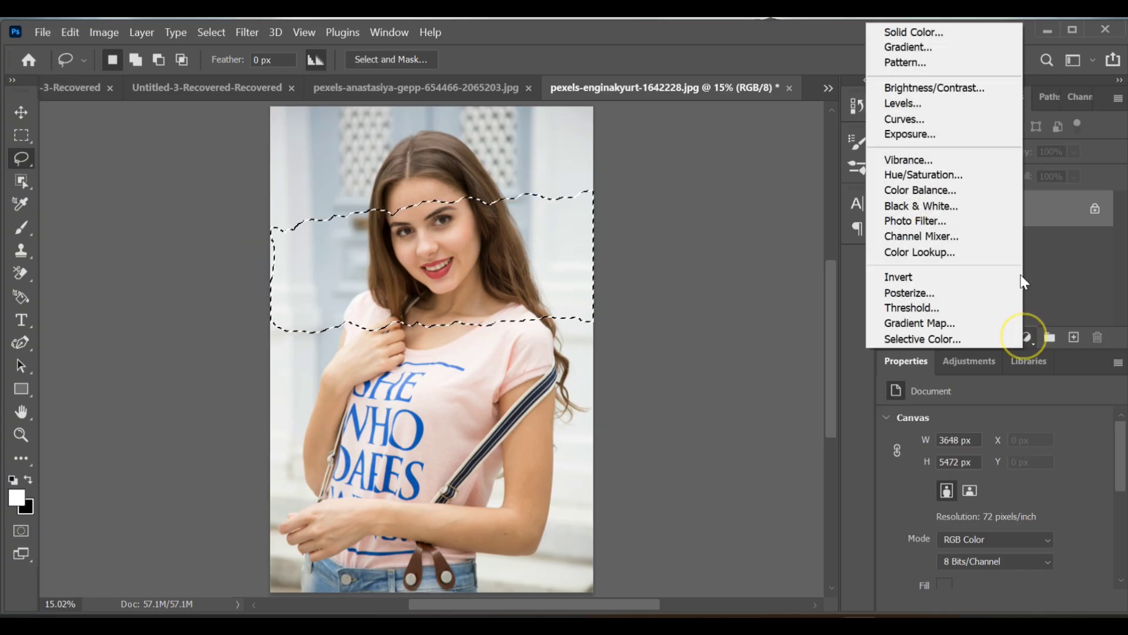
left_click(908, 32)
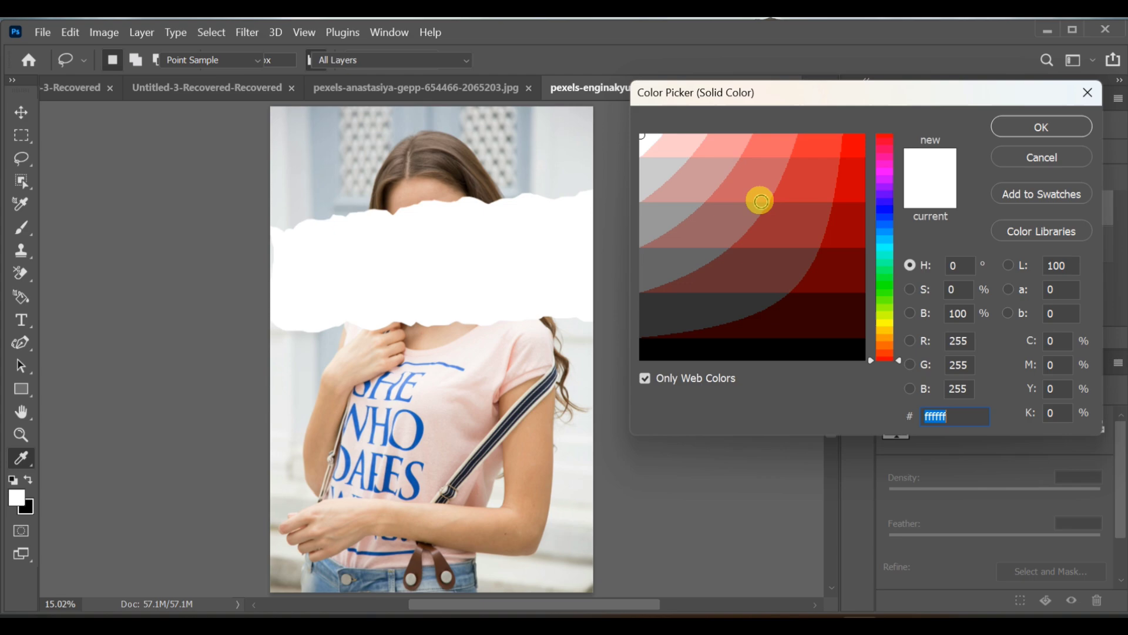
left_click(1029, 138)
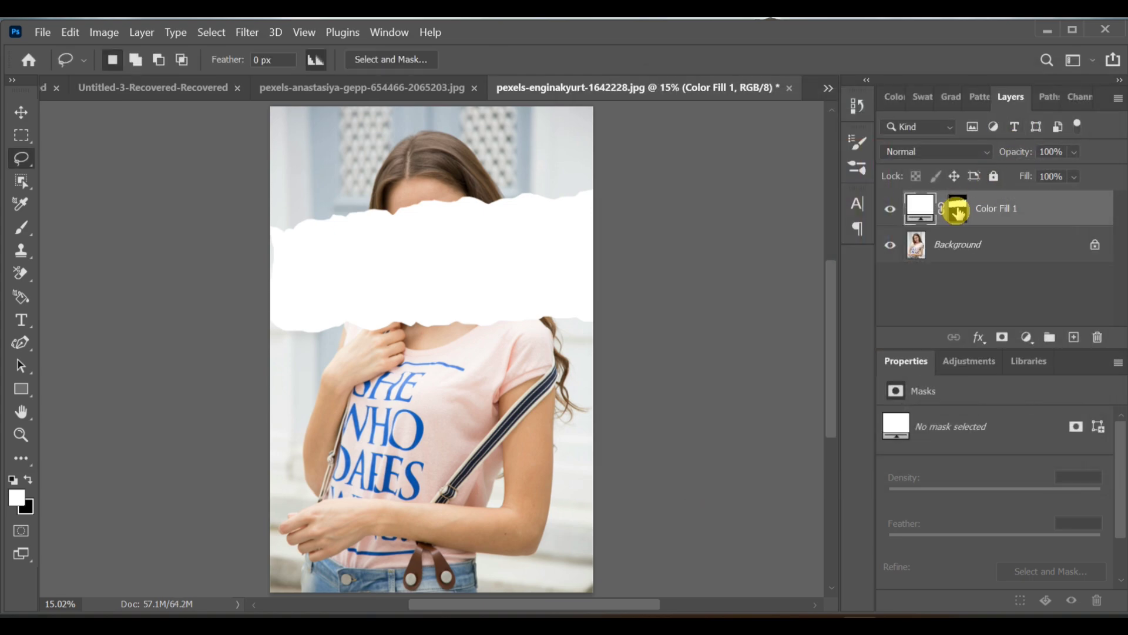
left_click(957, 210)
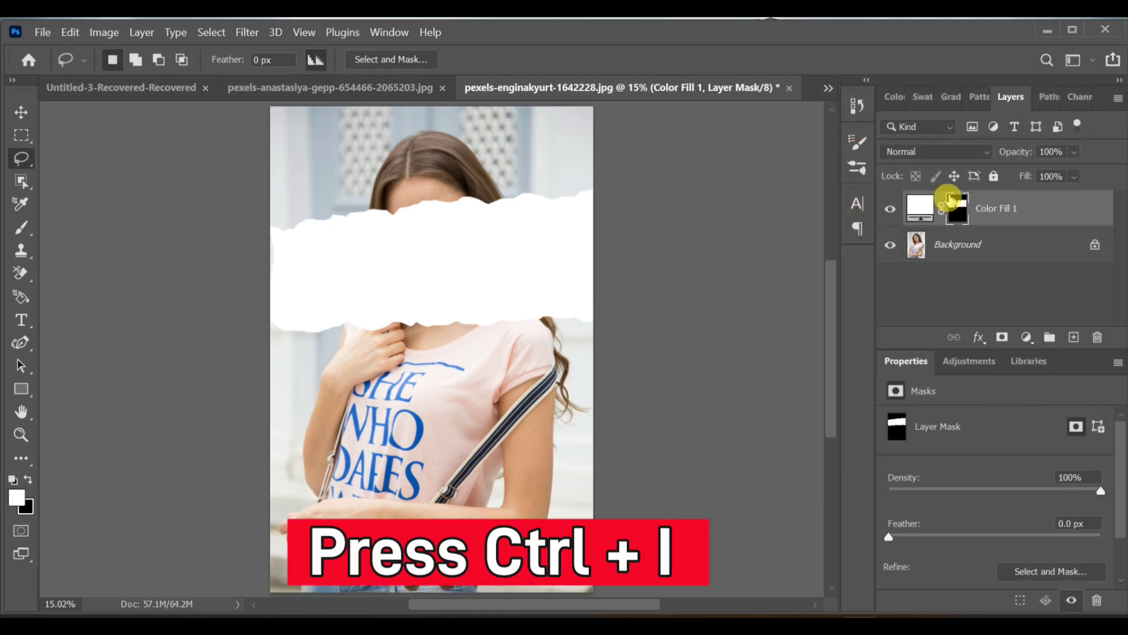
key("ctrl+i")
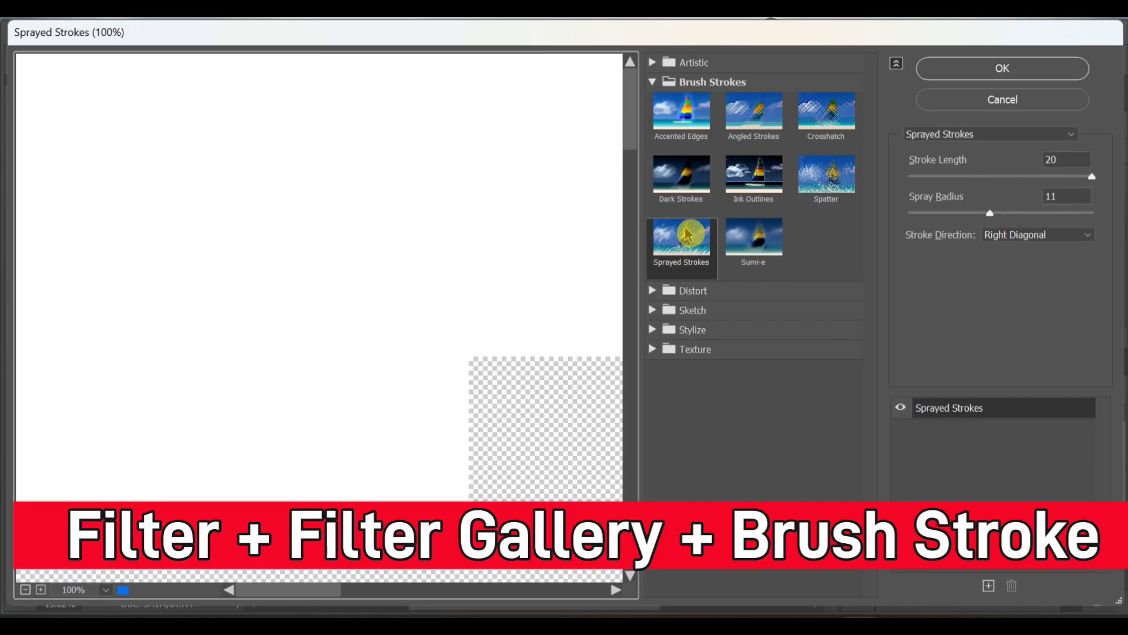
- Apply Sprayed Strokes to the white mask's edges, then lasso a wider ragged selection around the strip
left_click(680, 86)
left_click(680, 83)
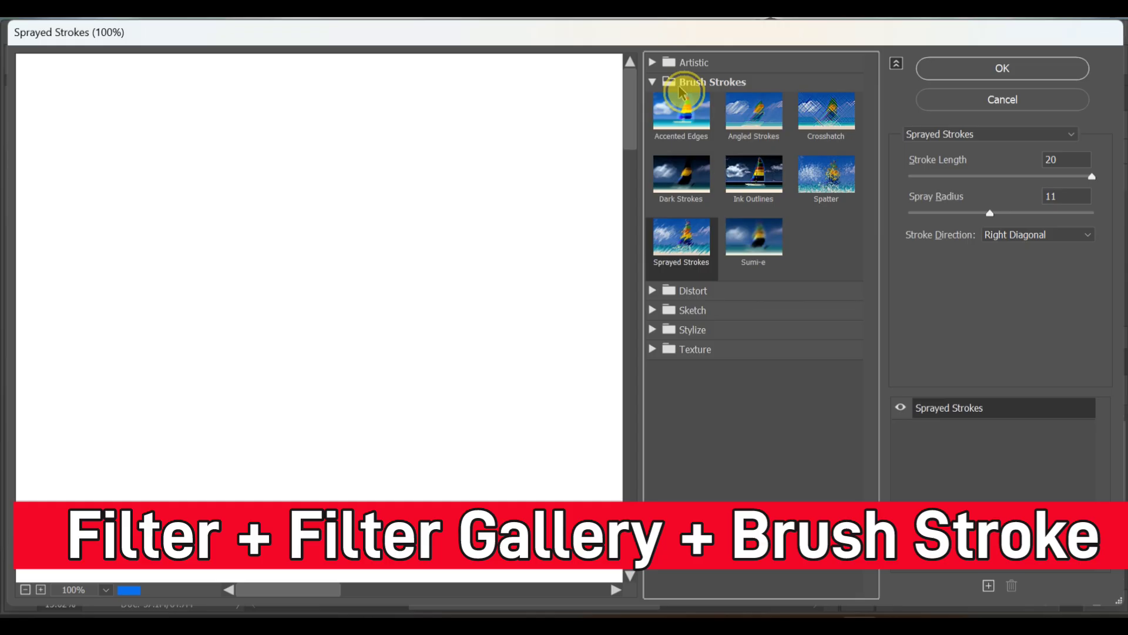
left_click(684, 257)
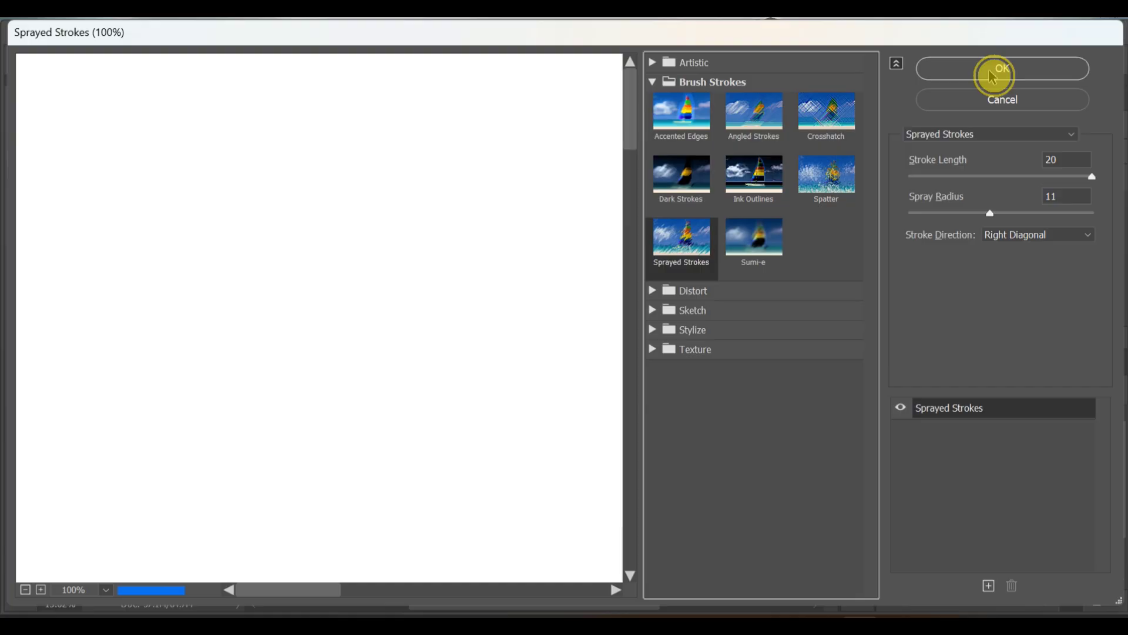
left_click(993, 73)
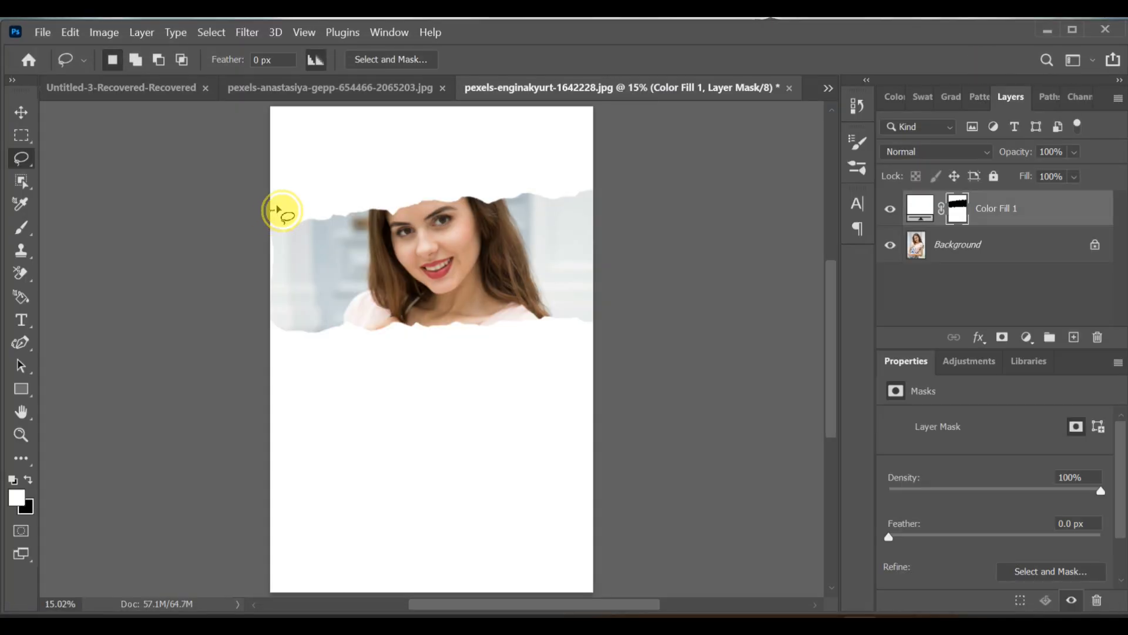
mouse_move(274, 208)
left_mouse_down()
mouse_move(329, 192)
mouse_move(597, 169)
mouse_move(627, 312)
mouse_move(597, 355)
mouse_move(310, 368)
mouse_move(262, 360)
left_mouse_up()
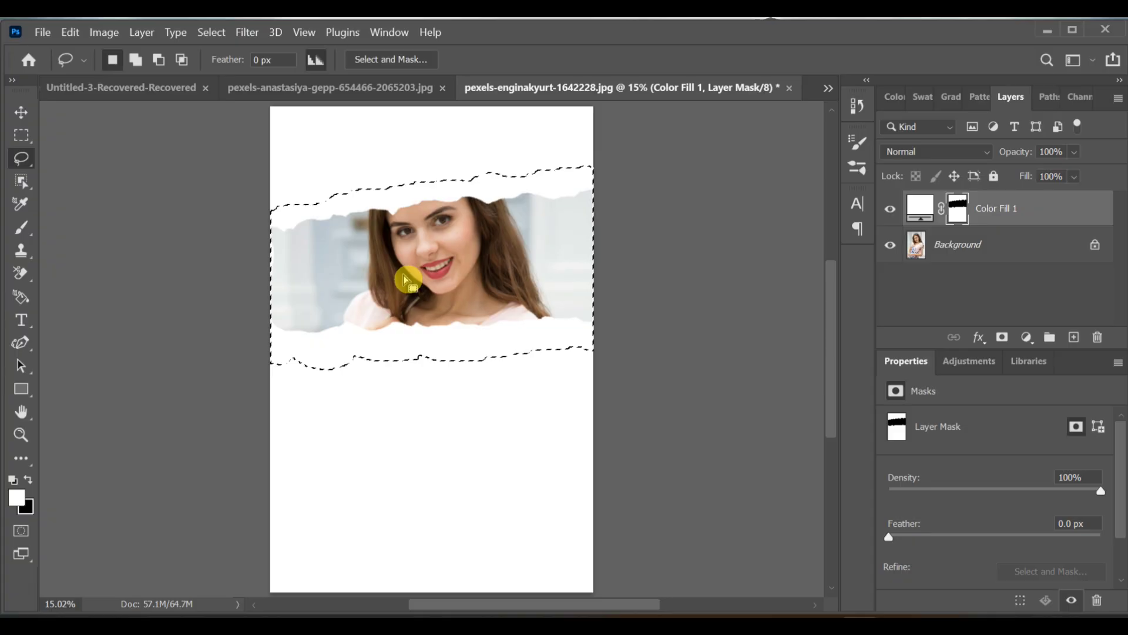
- Add a light grey #cccccc Solid Color fill layer and invert its mask around the wider strip
left_click(1027, 338)
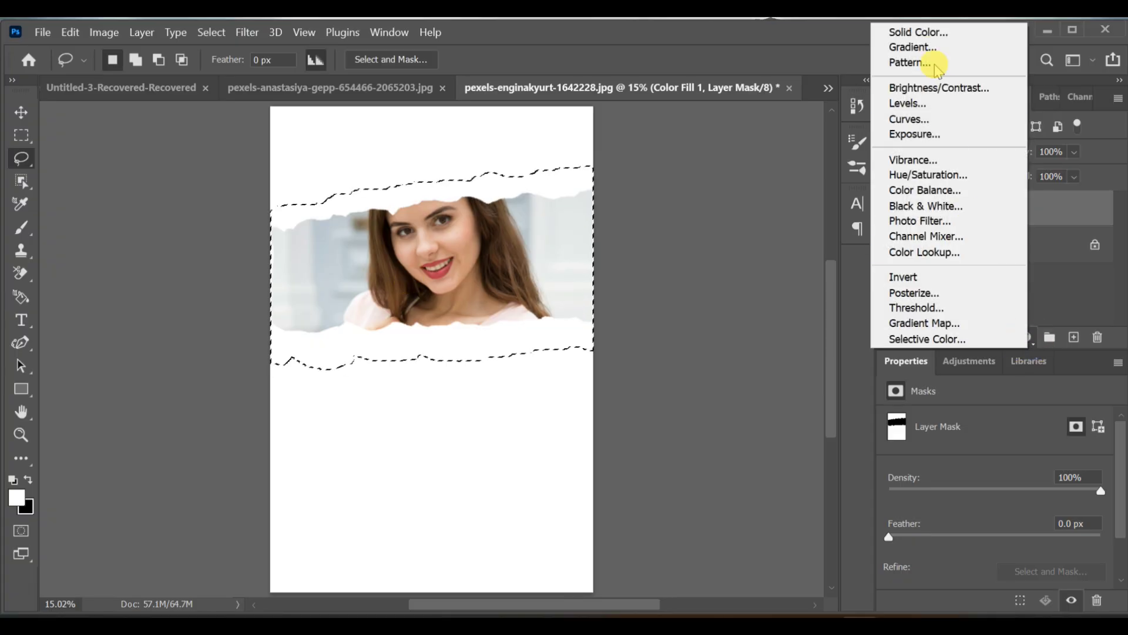
left_click(920, 35)
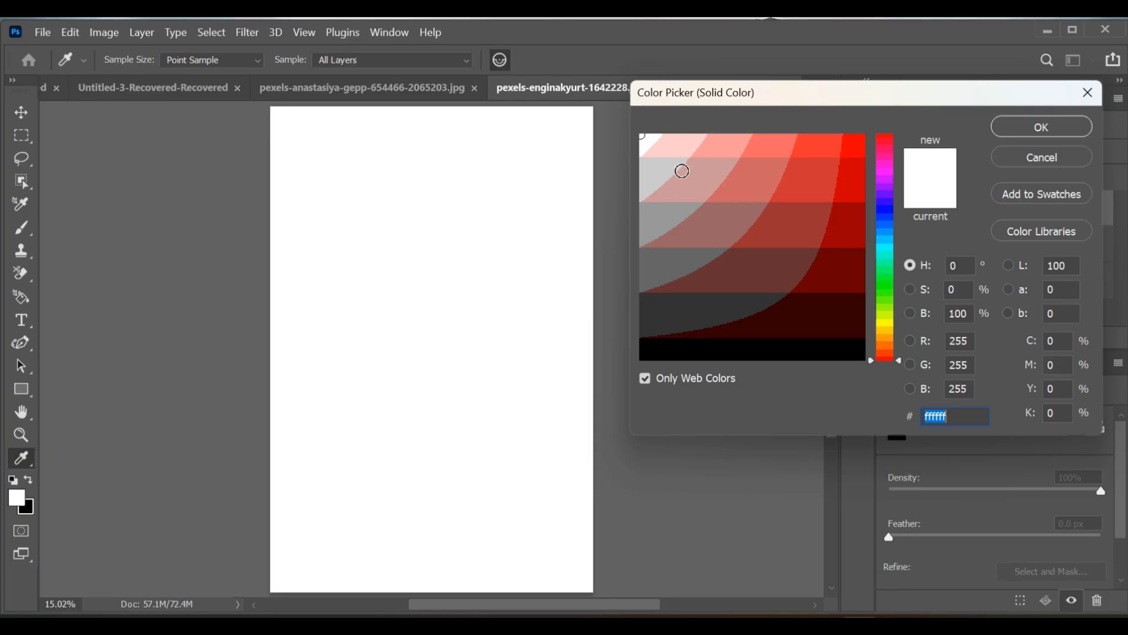
left_click_drag(651, 151, 651, 170)
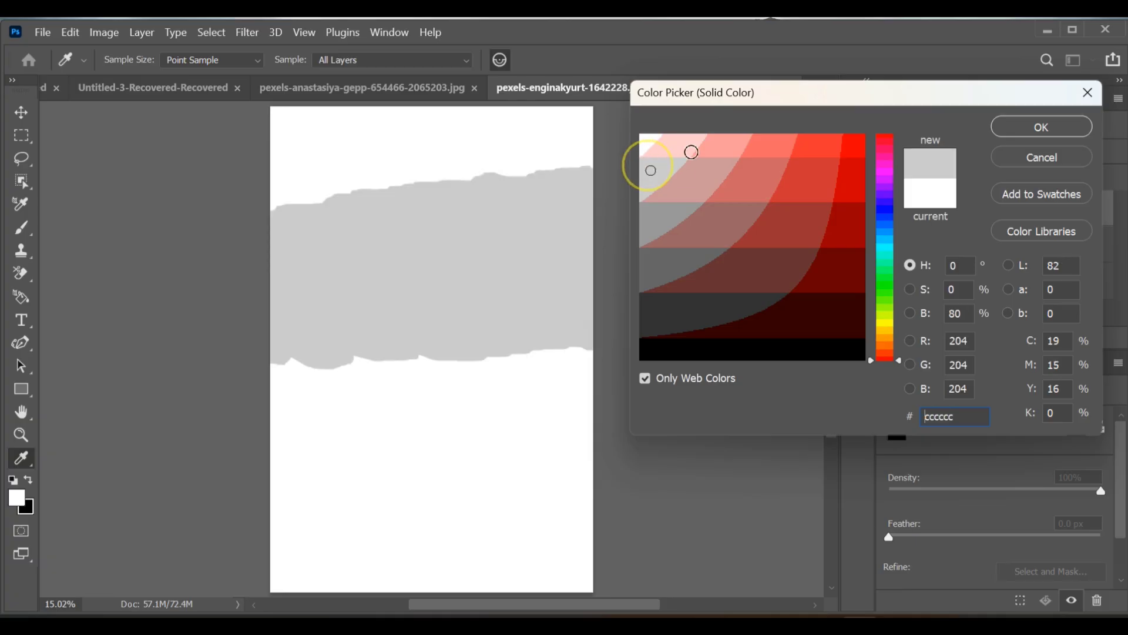
left_click(1028, 129)
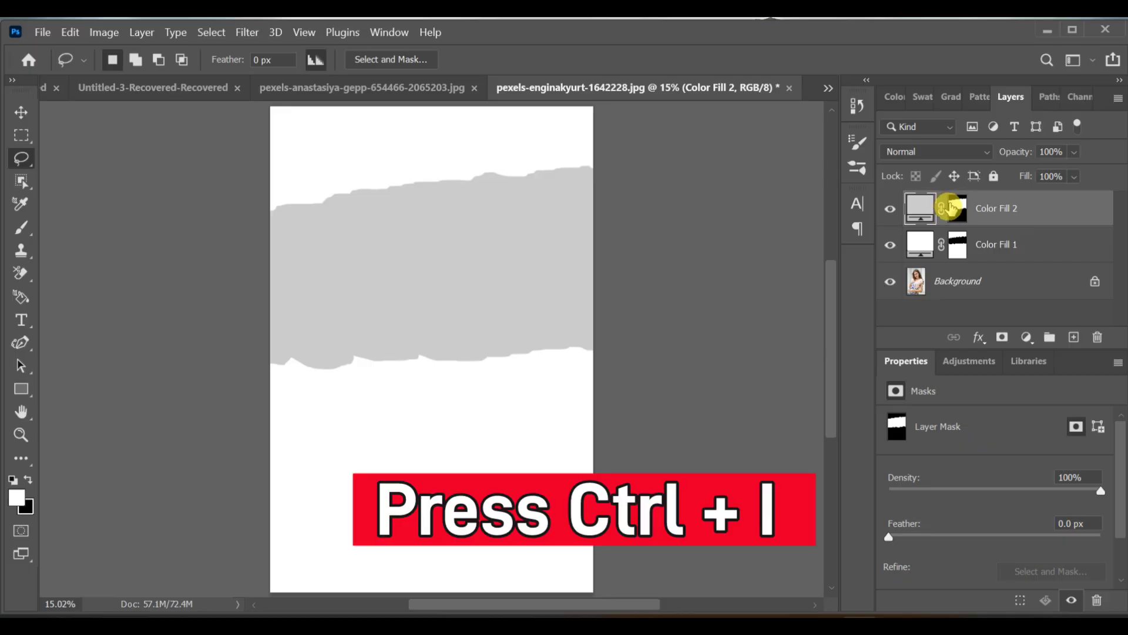
left_click(949, 207)
key("ctrl+i")
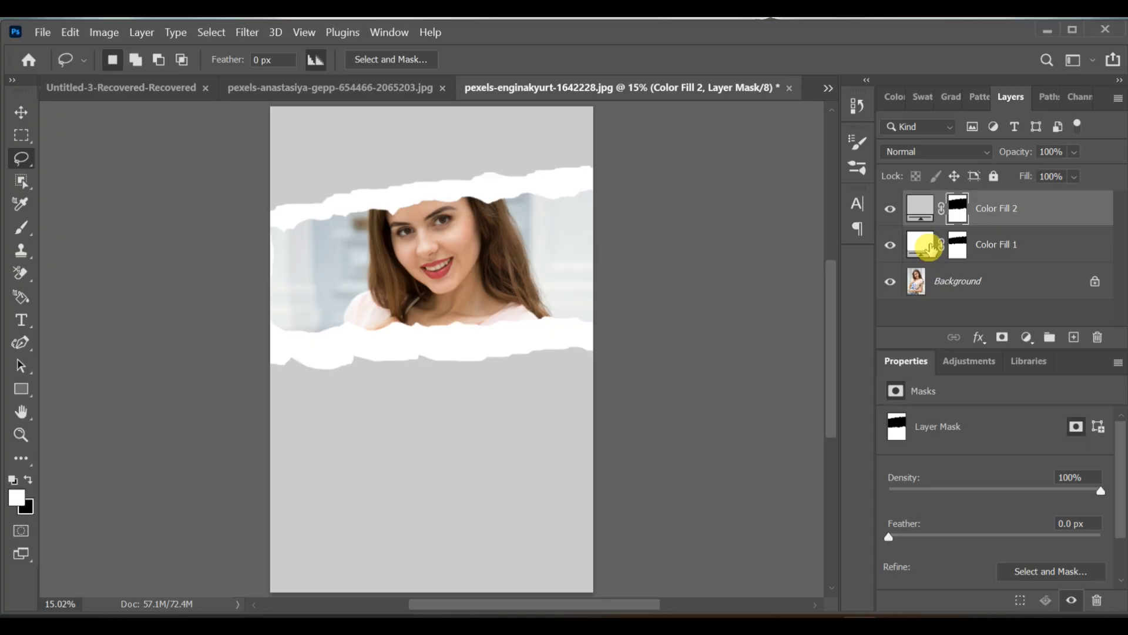
- Select Color Fill 1, open the Filter Gallery and convert the layer to a smart object
left_click(919, 245)
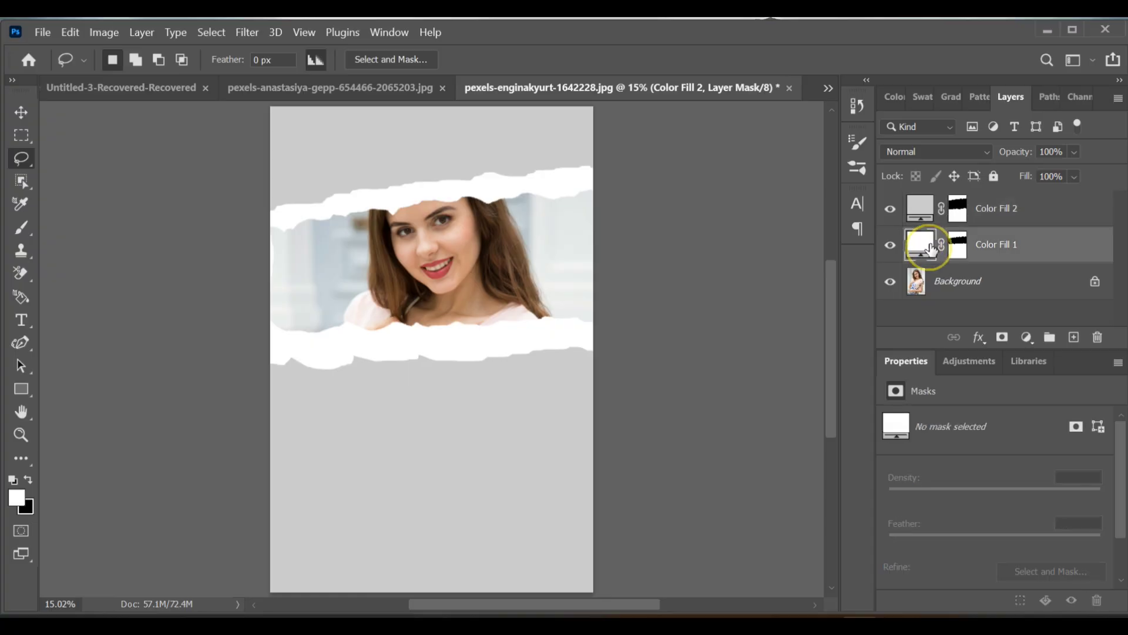
left_click(243, 33)
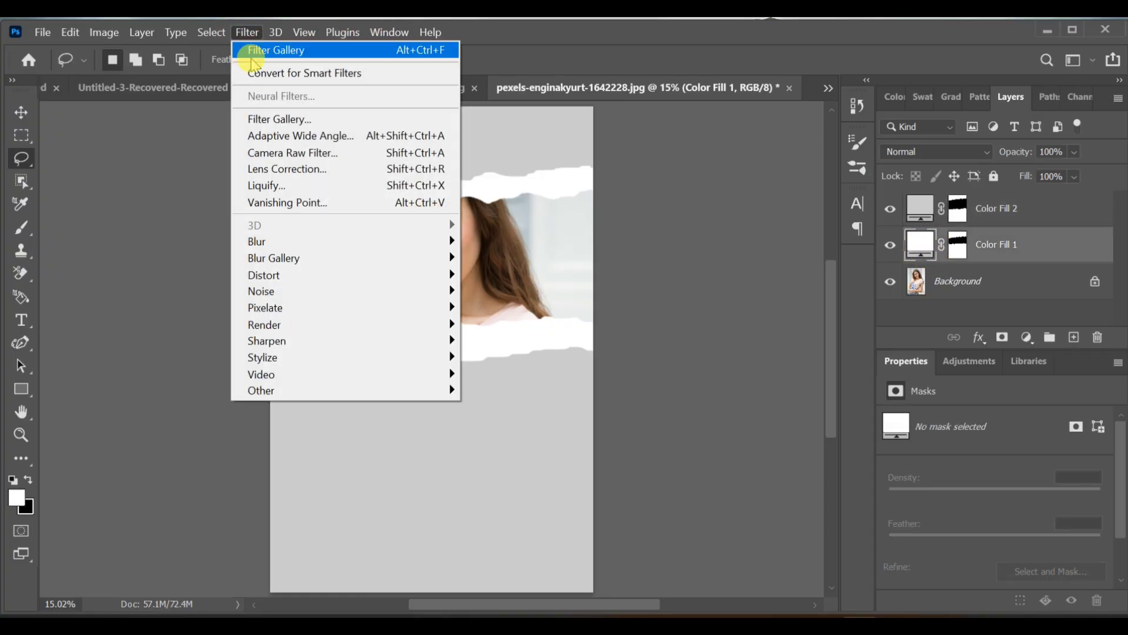
left_click(294, 118)
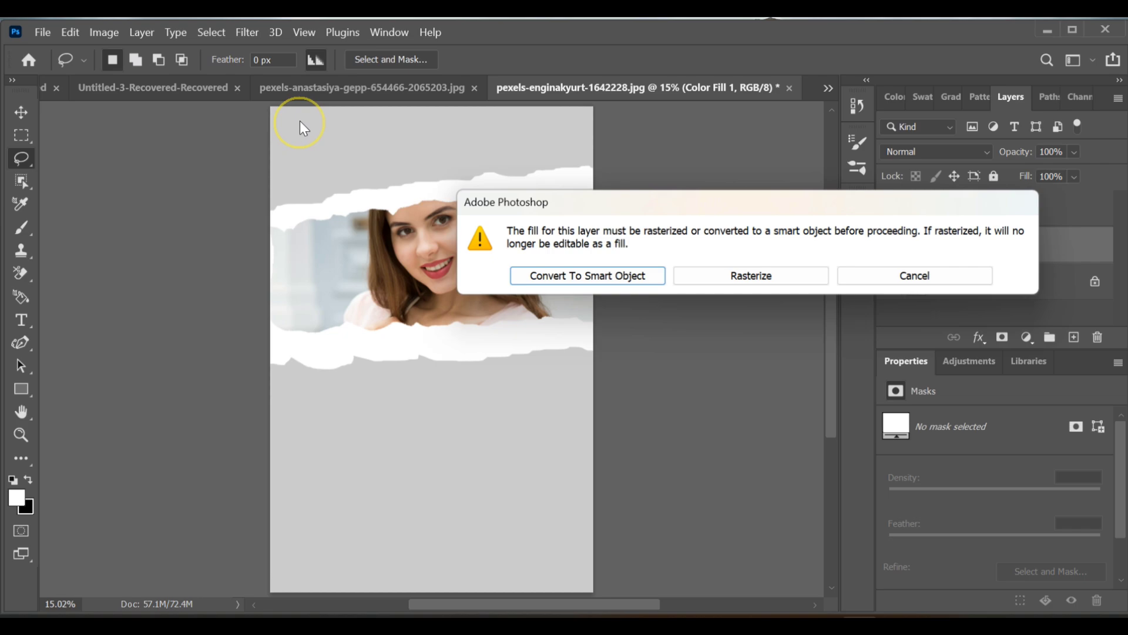
left_click(575, 279)
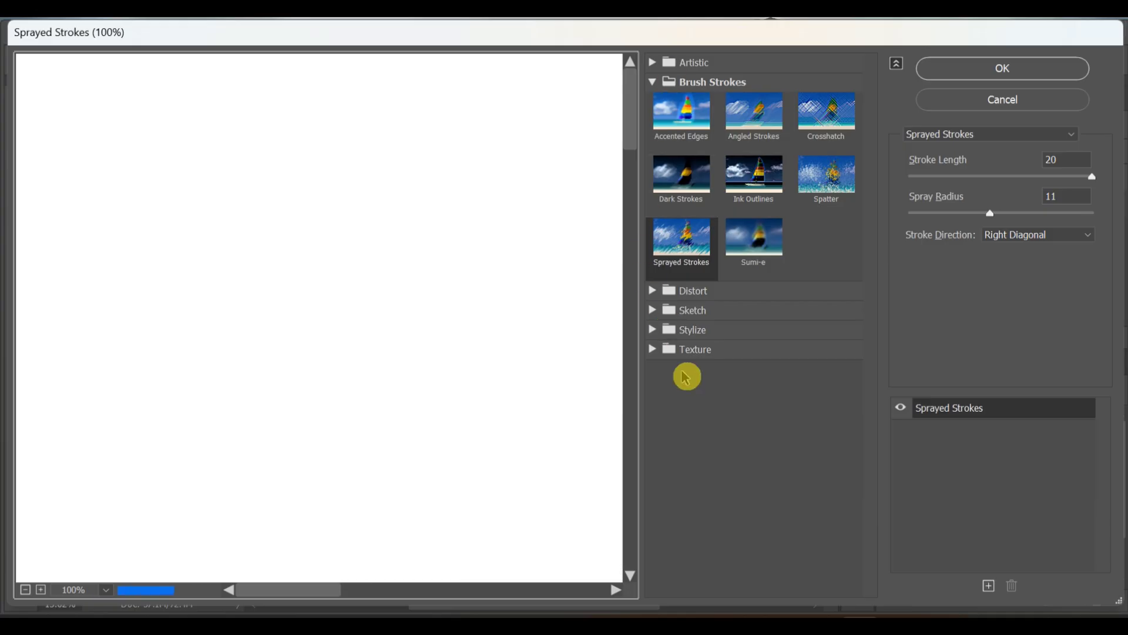
- Apply a Canvas Texturizer at 138% scaling and relief 11, lit from the top right
left_click(689, 351)
left_click(826, 455)
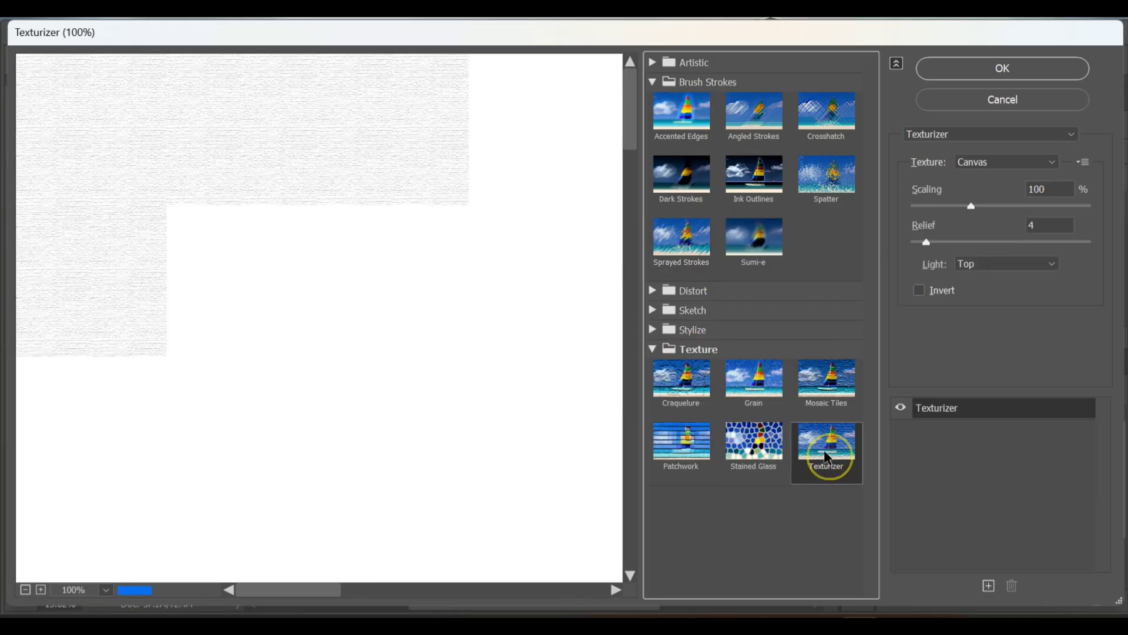
left_click(1026, 264)
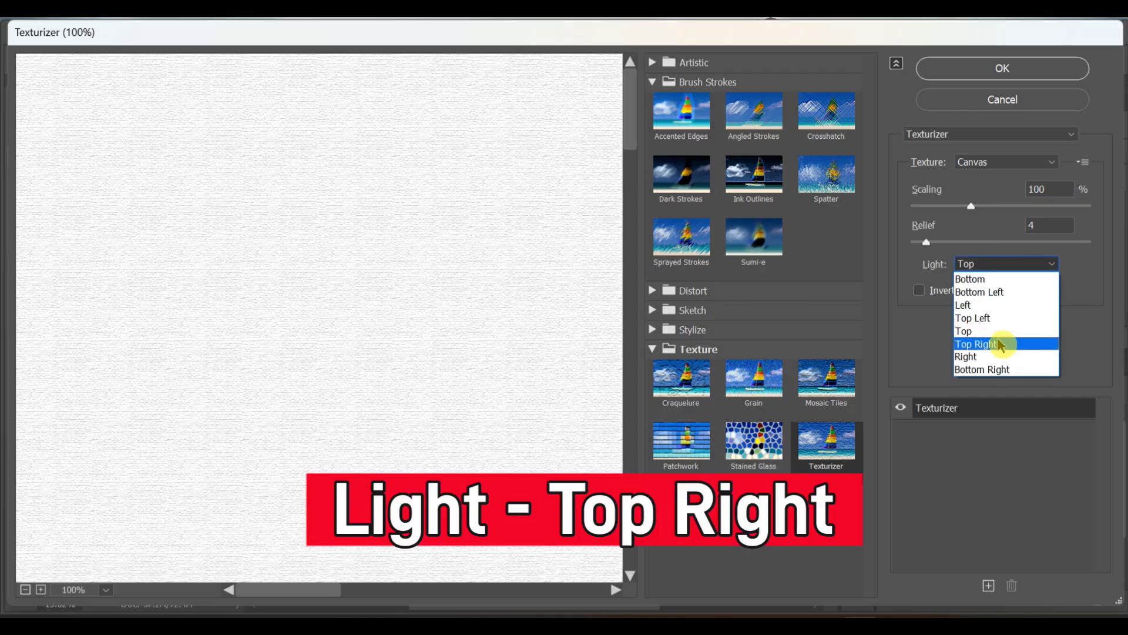
left_click(996, 351)
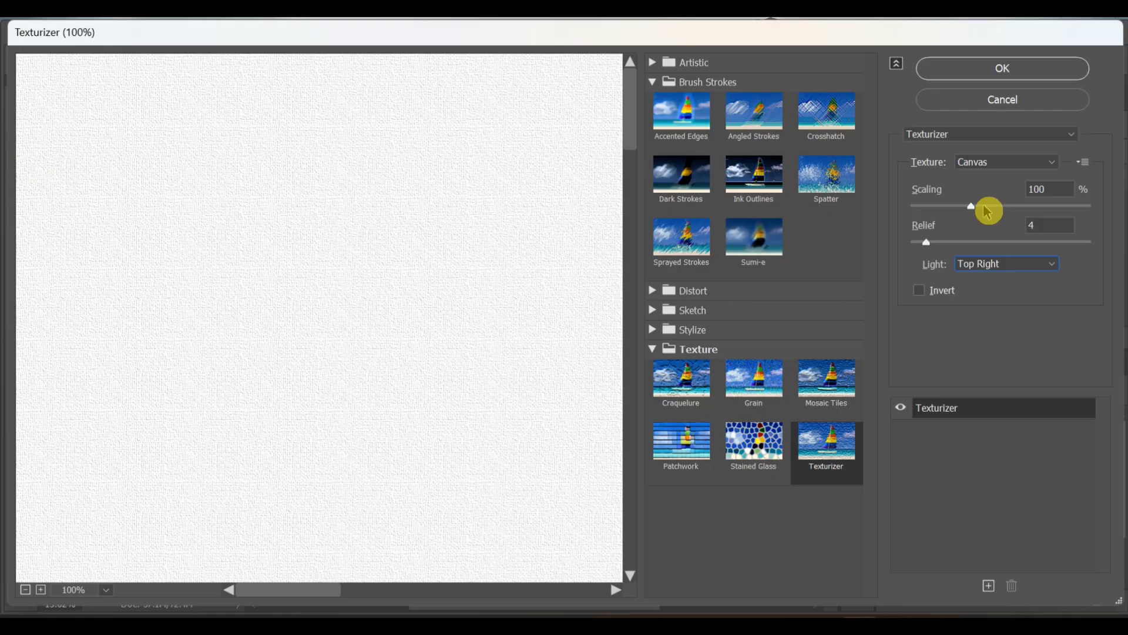
left_click_drag(990, 209, 1018, 211)
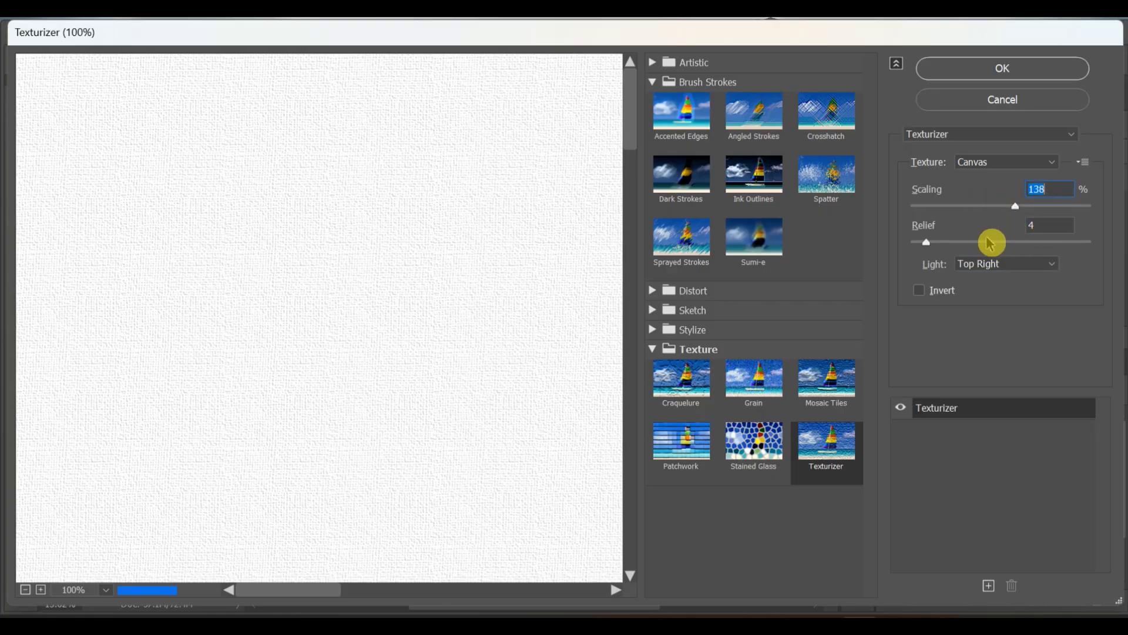
left_click(956, 241)
left_click_drag(953, 242, 950, 241)
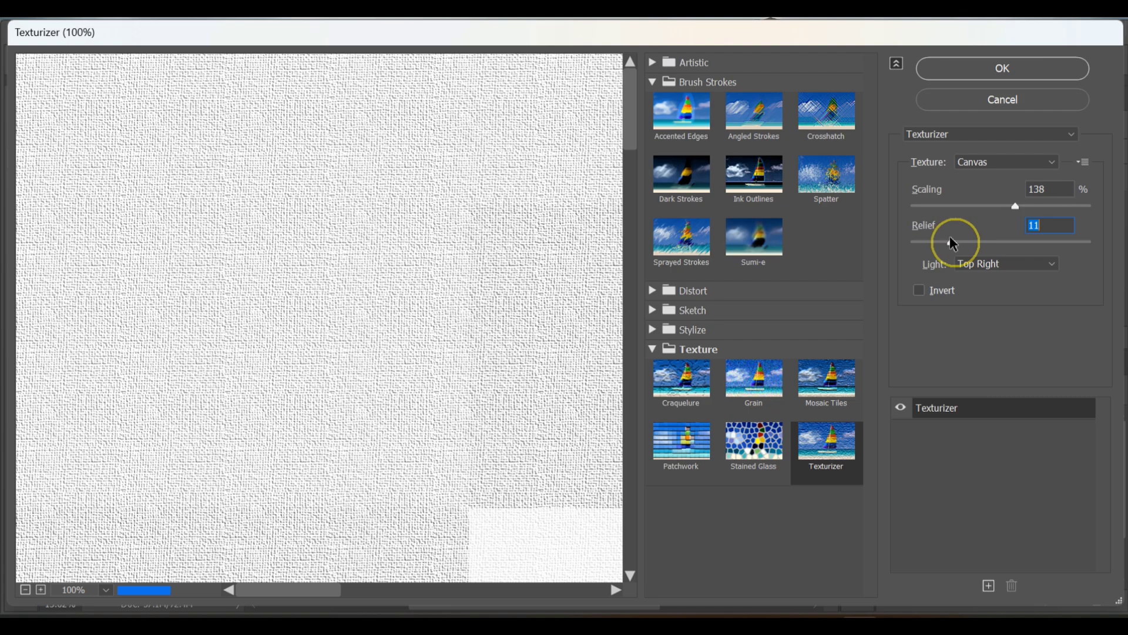
left_click(991, 75)
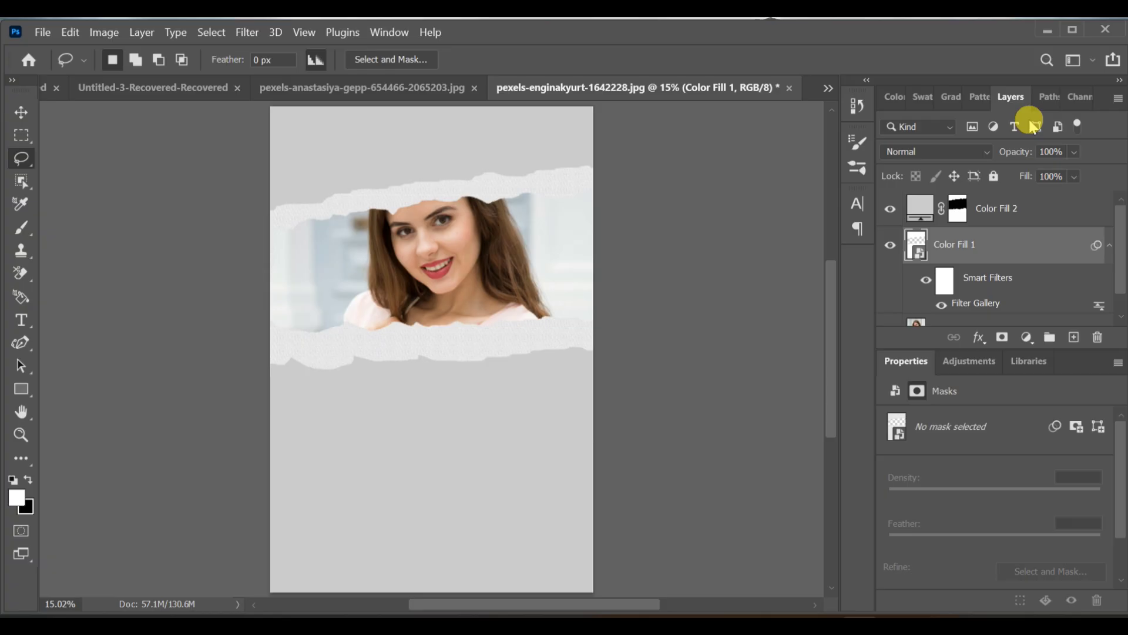
- Duplicate the Background layer to the top and clip it to the paper layer below
scroll(993, 282, "down", 1)
left_click_drag(972, 316, 940, 182)
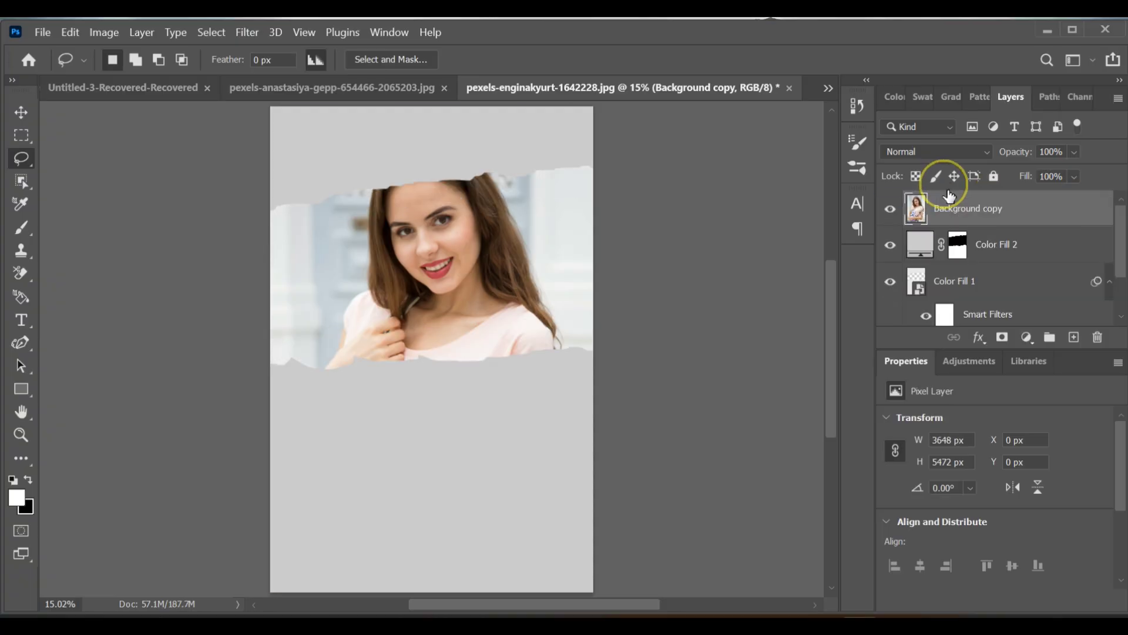
left_click(948, 206)
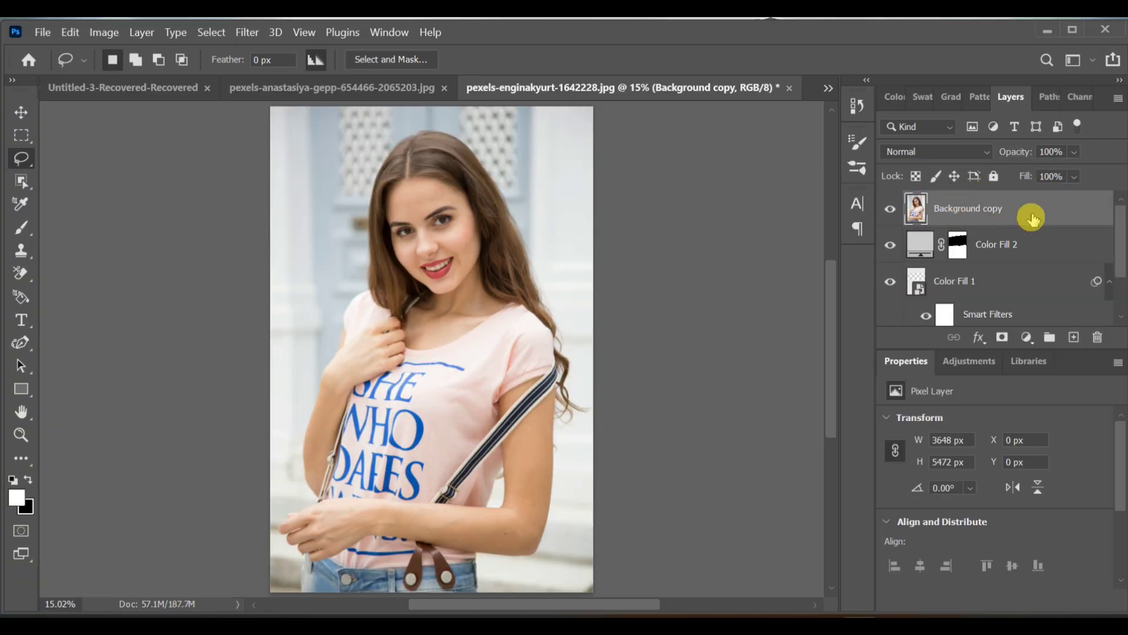
right_click(1033, 217)
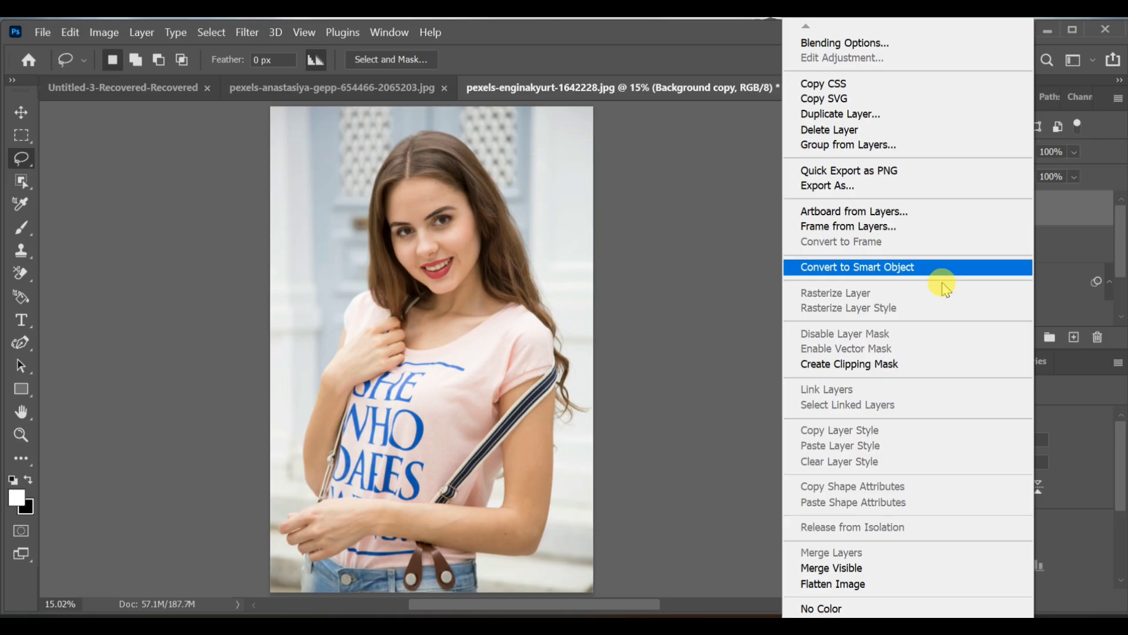
left_click(887, 366)
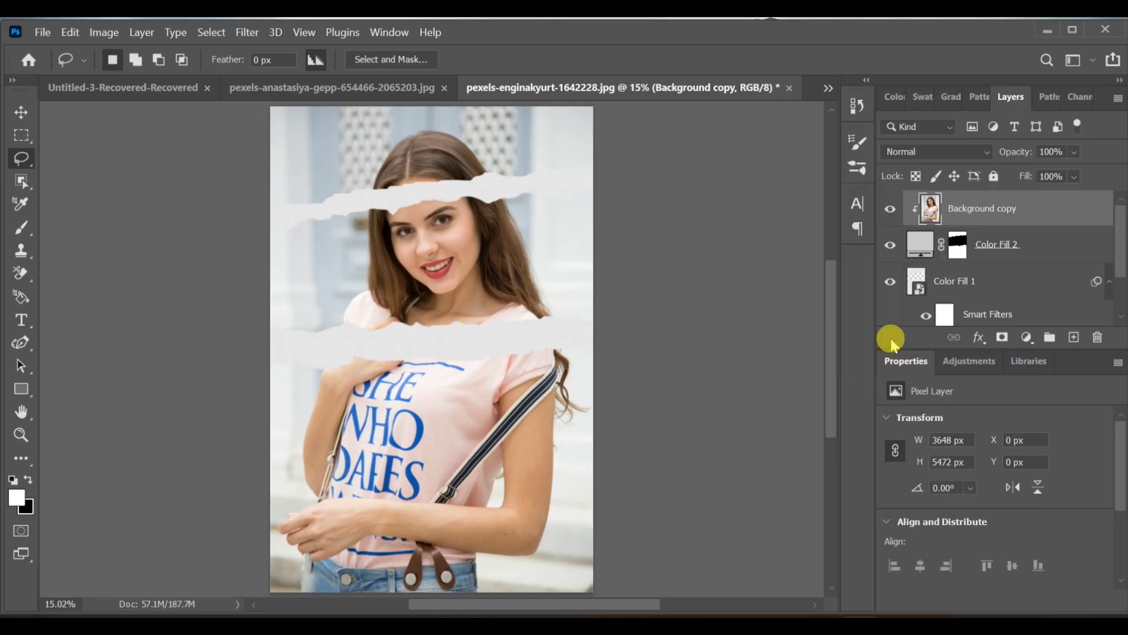
- Desaturate the clipped Background copy to greyscale
left_click(104, 31)
mouse_move(173, 82)
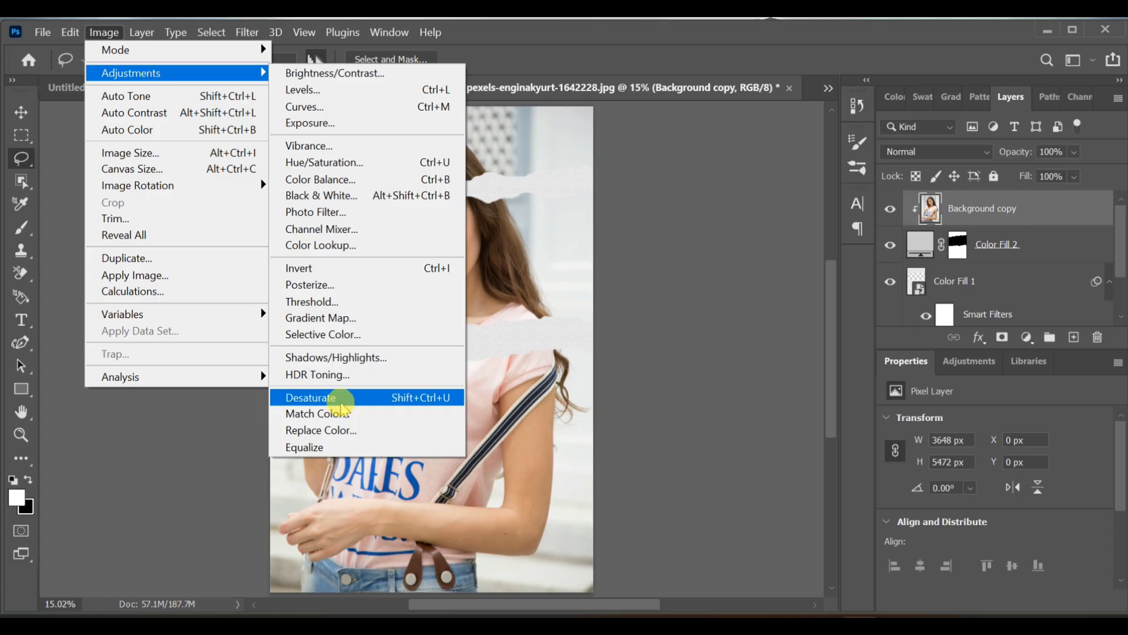
left_click(344, 396)
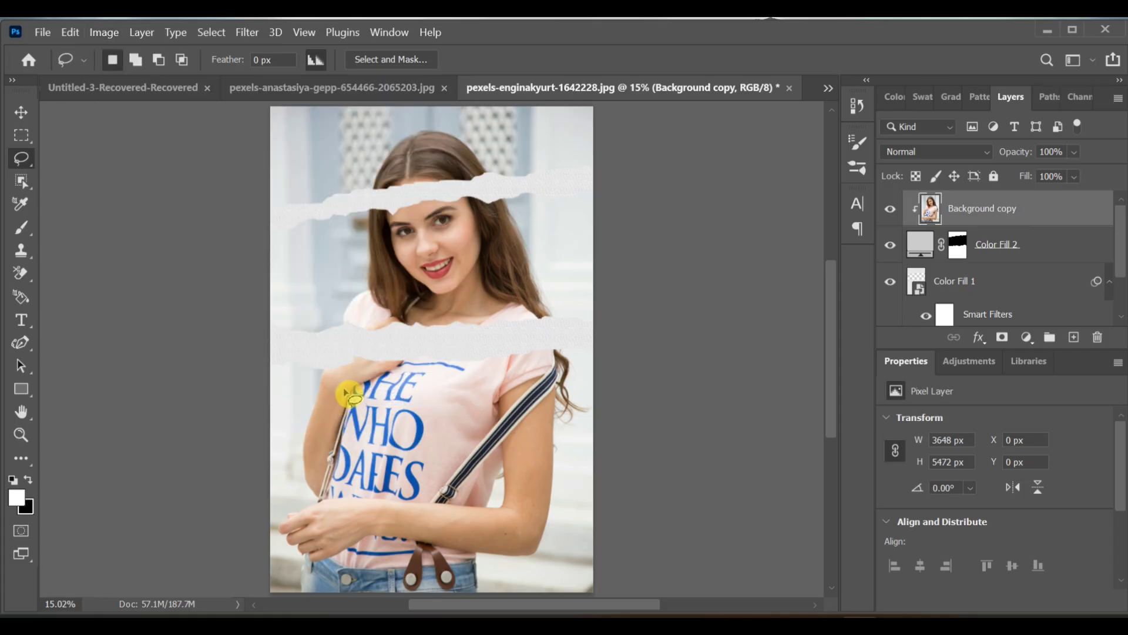
- Add a Brightness/Contrast layer with brightness at -34 and contrast at 14
left_click(1027, 337)
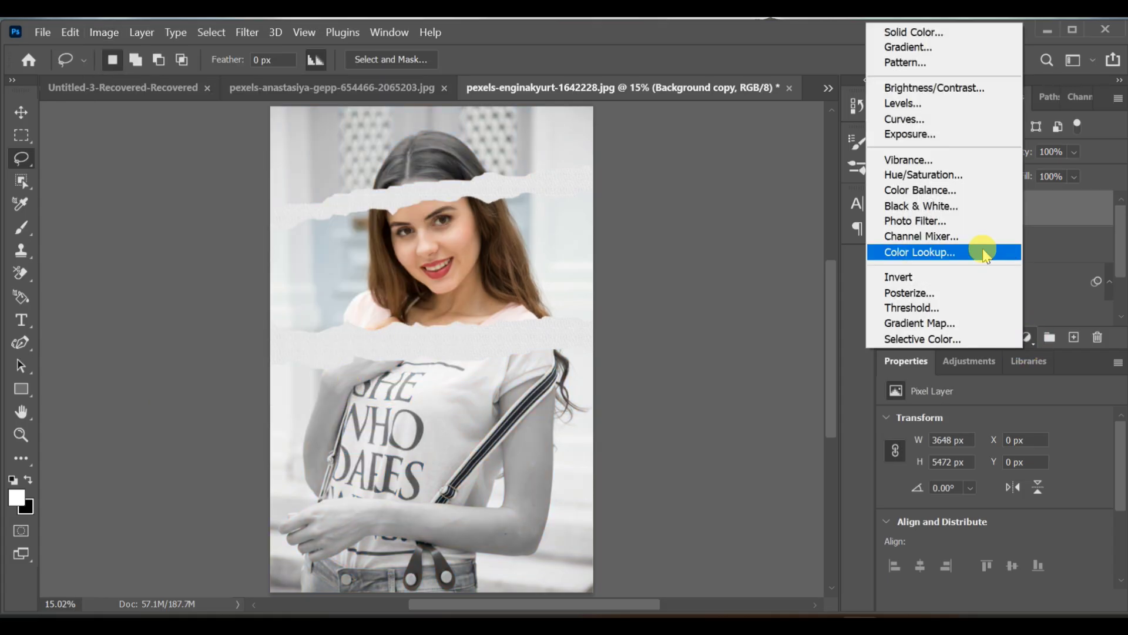
left_click(937, 91)
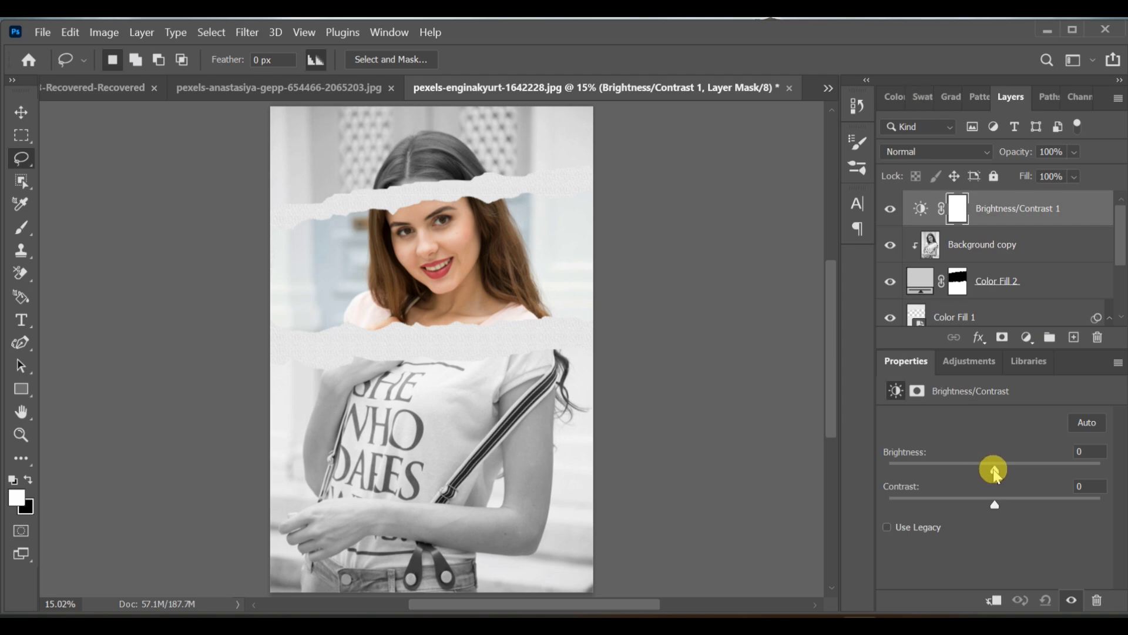
left_click_drag(993, 471, 972, 469)
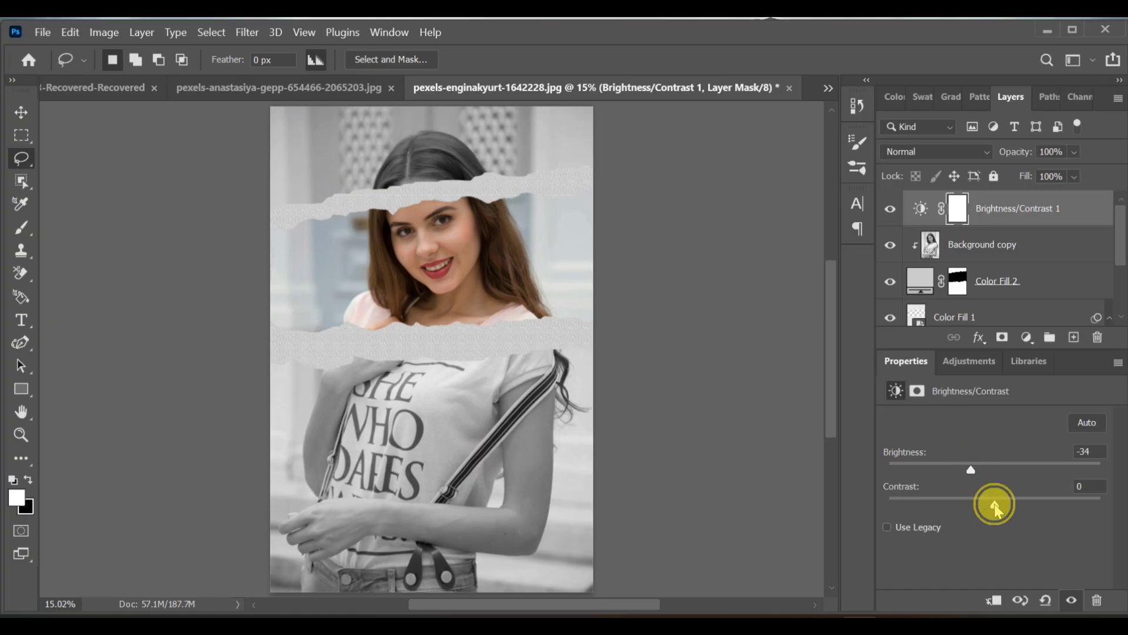
left_click_drag(1003, 507, 1010, 506)
- Enable a black, Normal-mode drop shadow in Color Fill 1's Blending Options
scroll(973, 274, "down", 3)
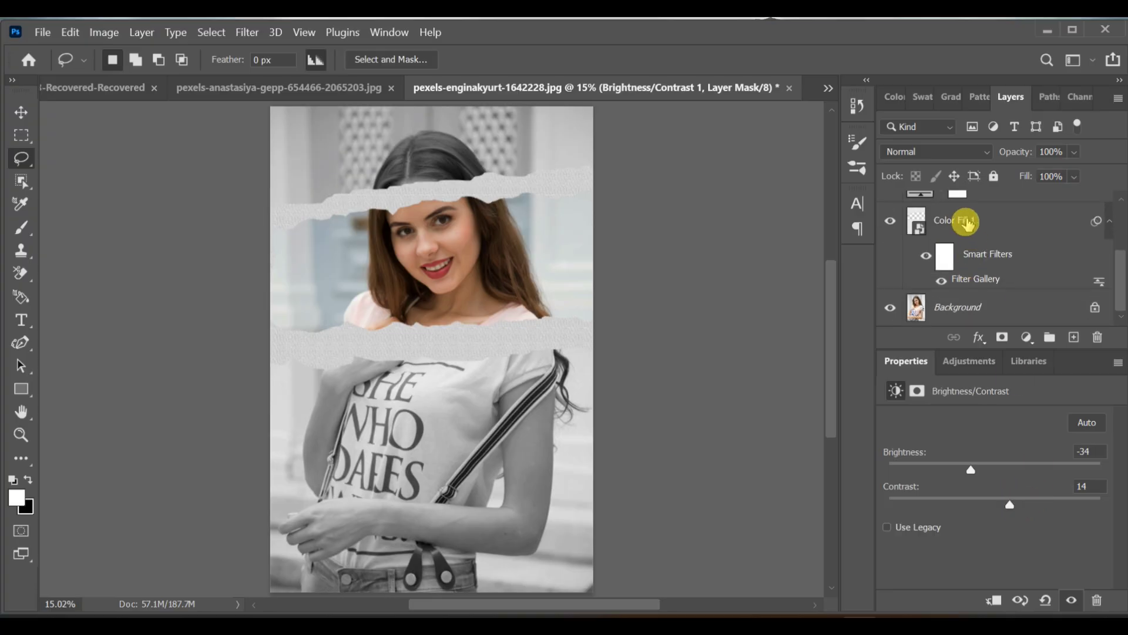
left_click(963, 221)
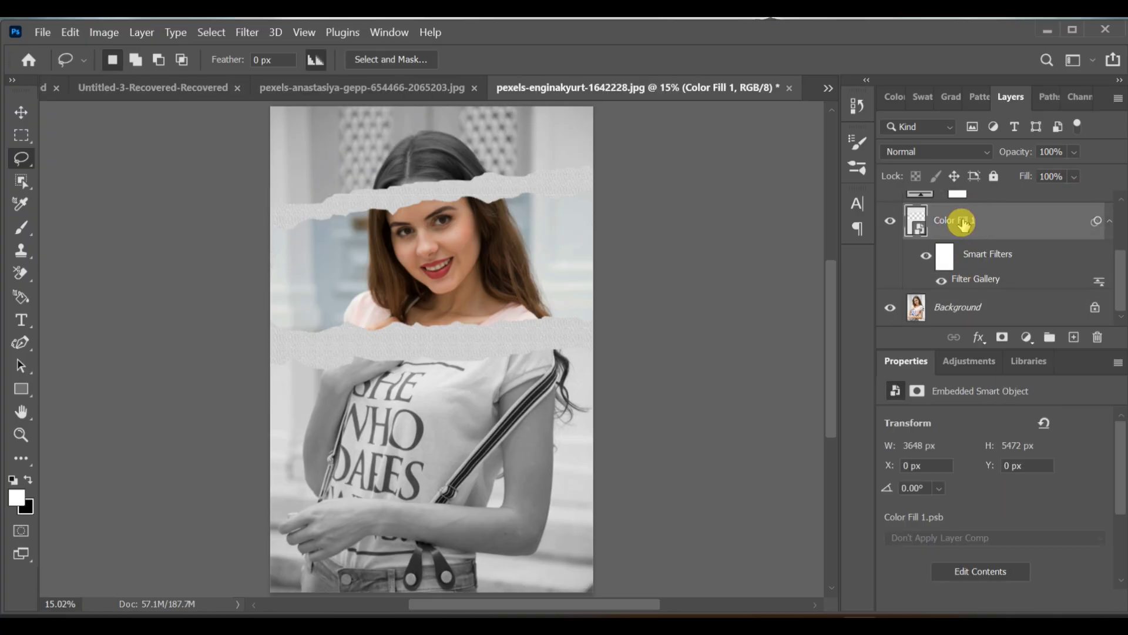
left_click(980, 337)
left_click(999, 360)
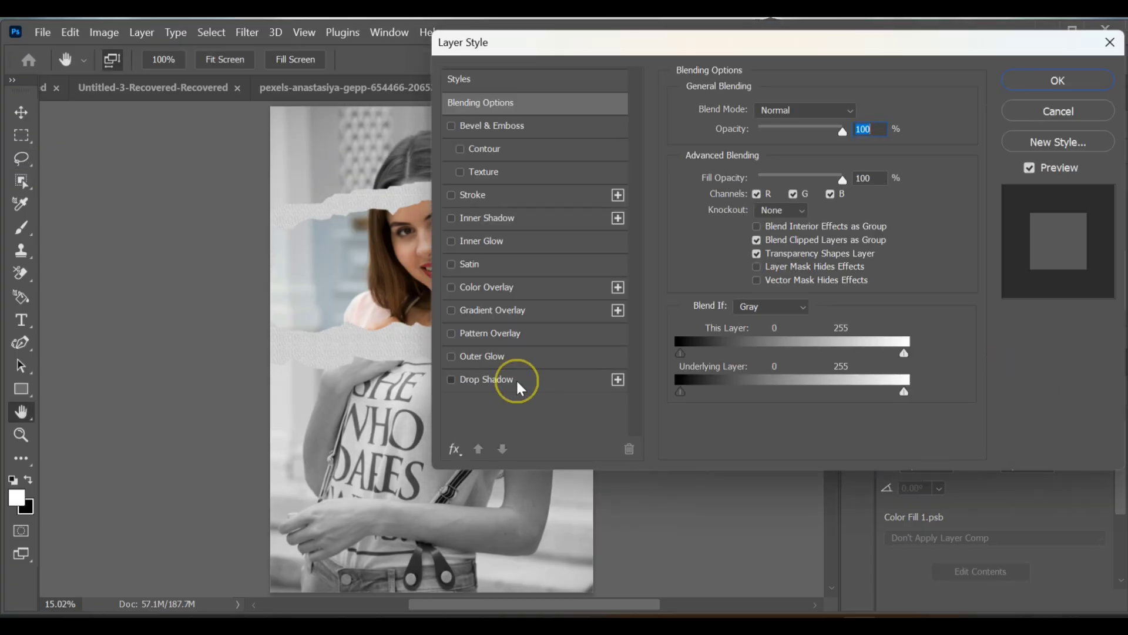
left_click(516, 379)
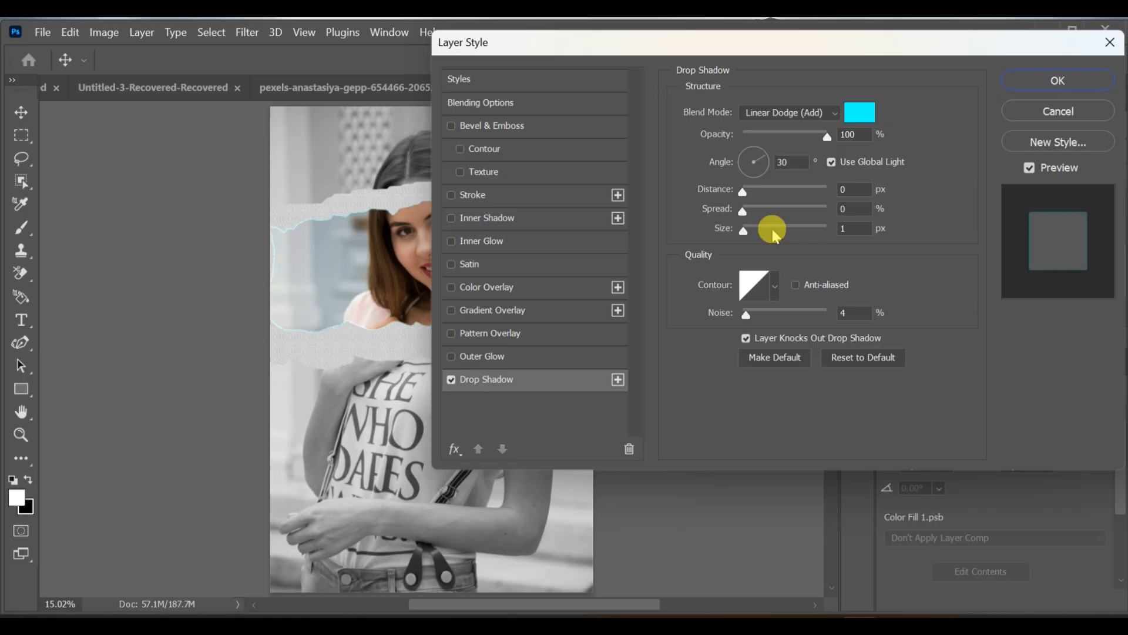
left_click(789, 112)
left_click(770, 88)
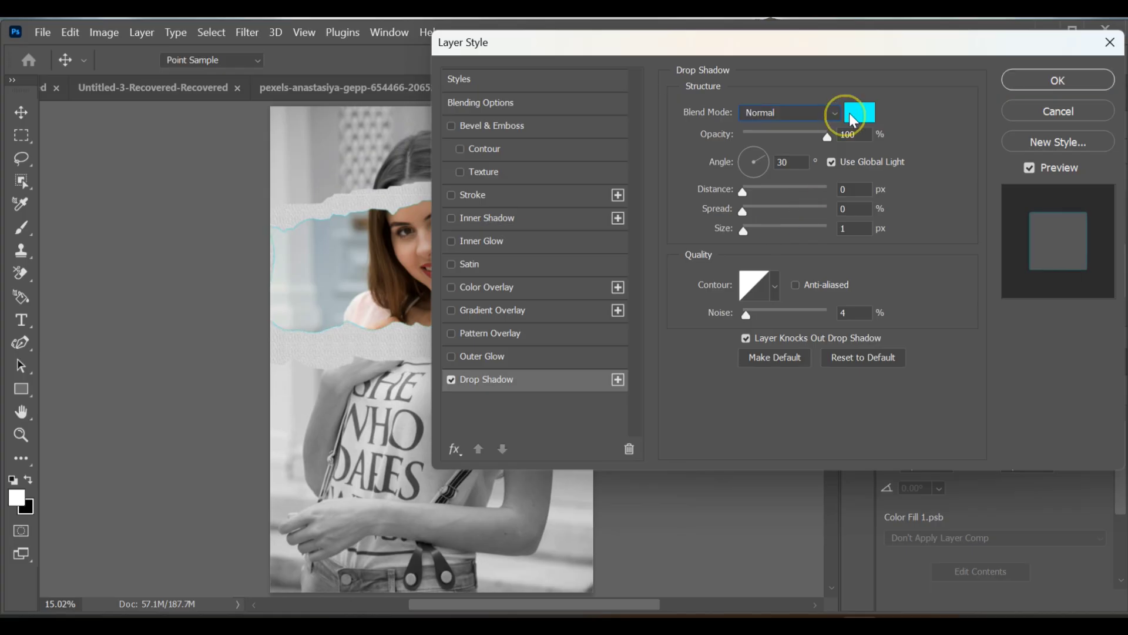
left_click(860, 114)
left_click(819, 346)
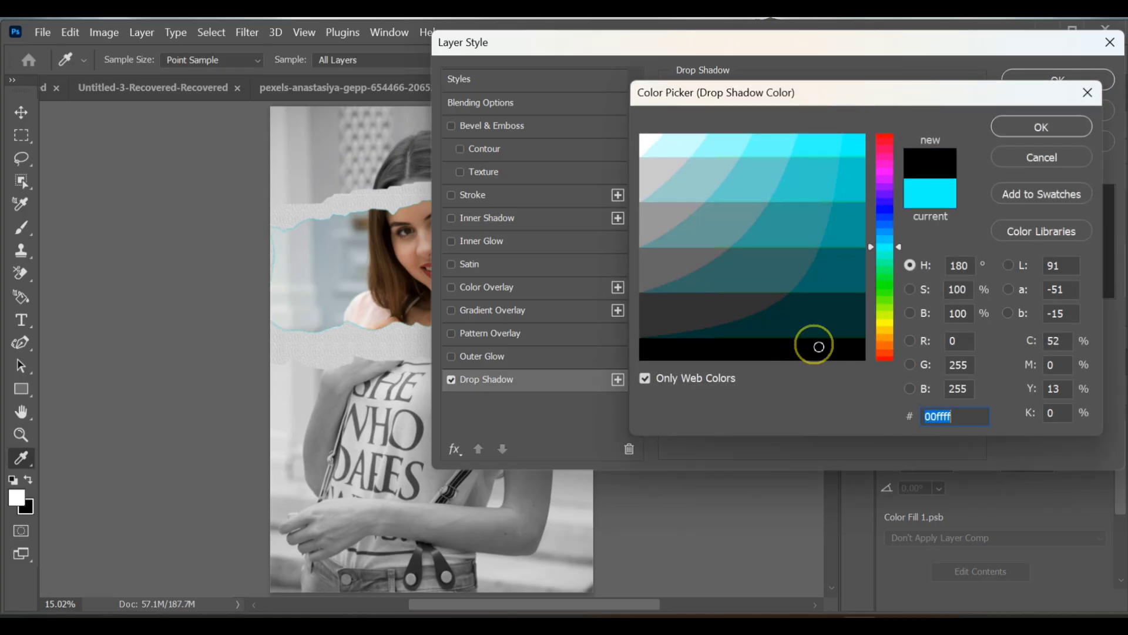
left_click(1041, 126)
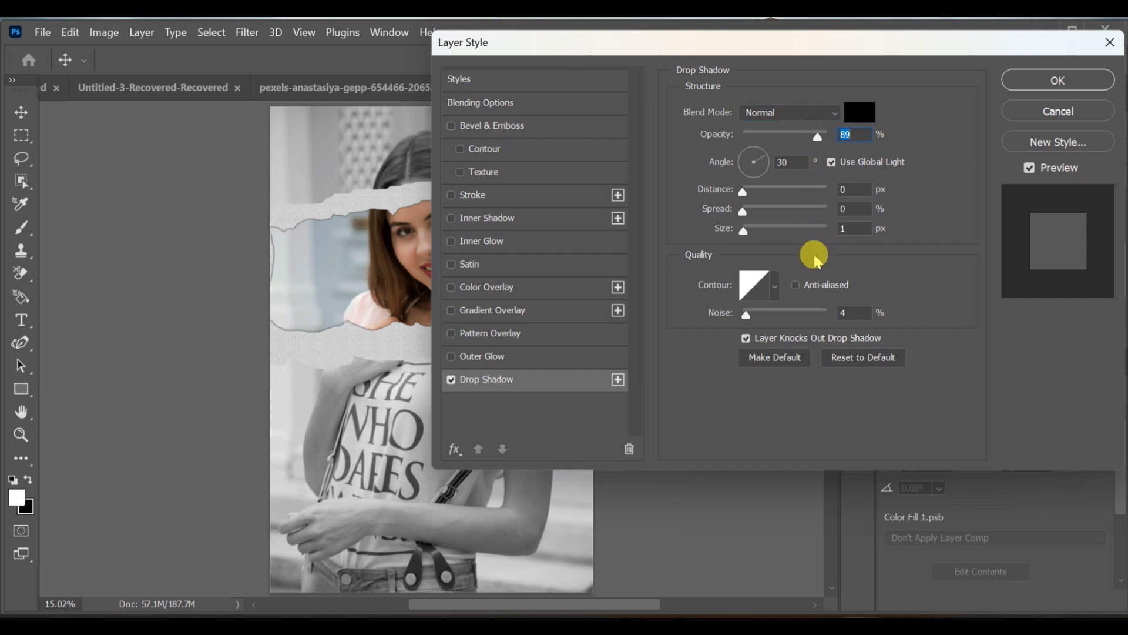
- Set the shadow to 13 px distance, 24% spread and 29 px size, then apply it
left_click(752, 189)
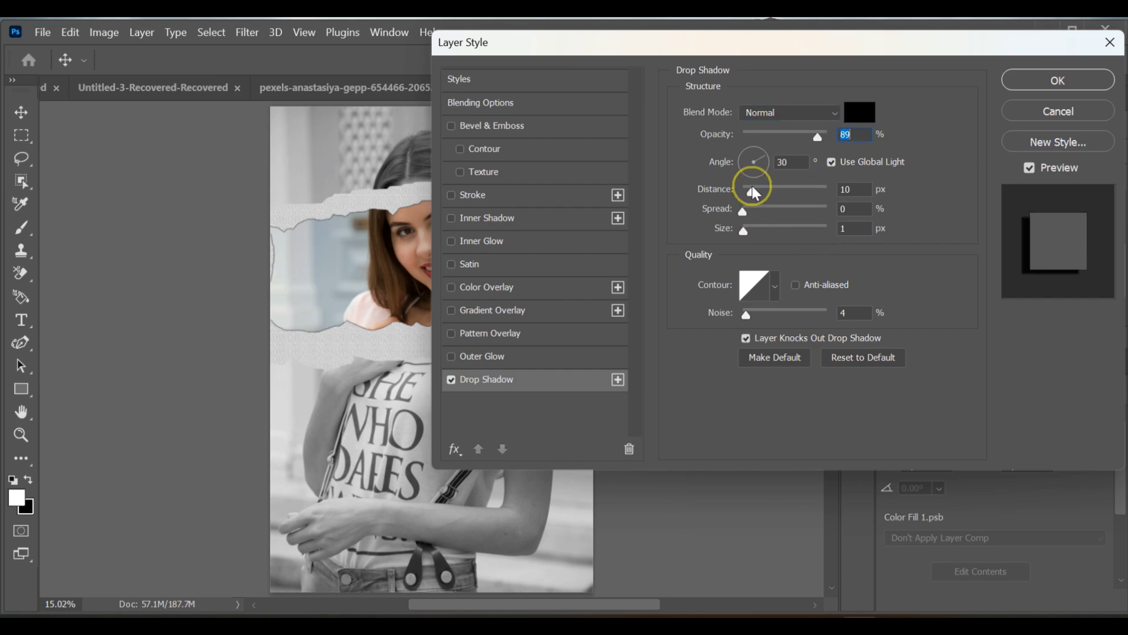
left_click_drag(753, 189, 755, 191)
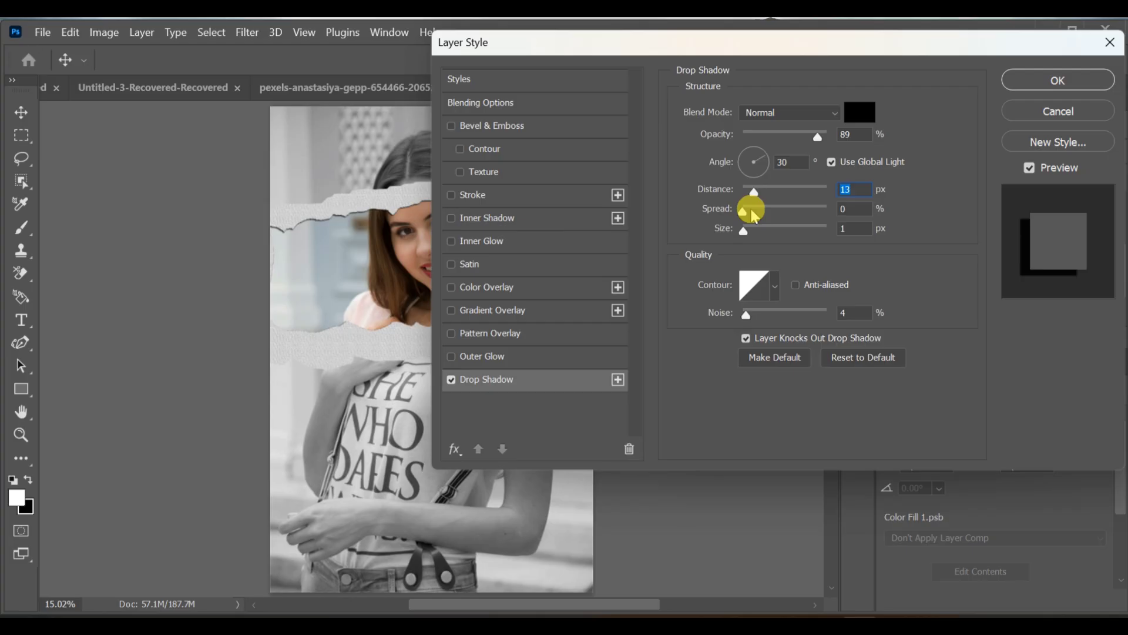
left_click(750, 207)
left_click_drag(758, 210, 764, 209)
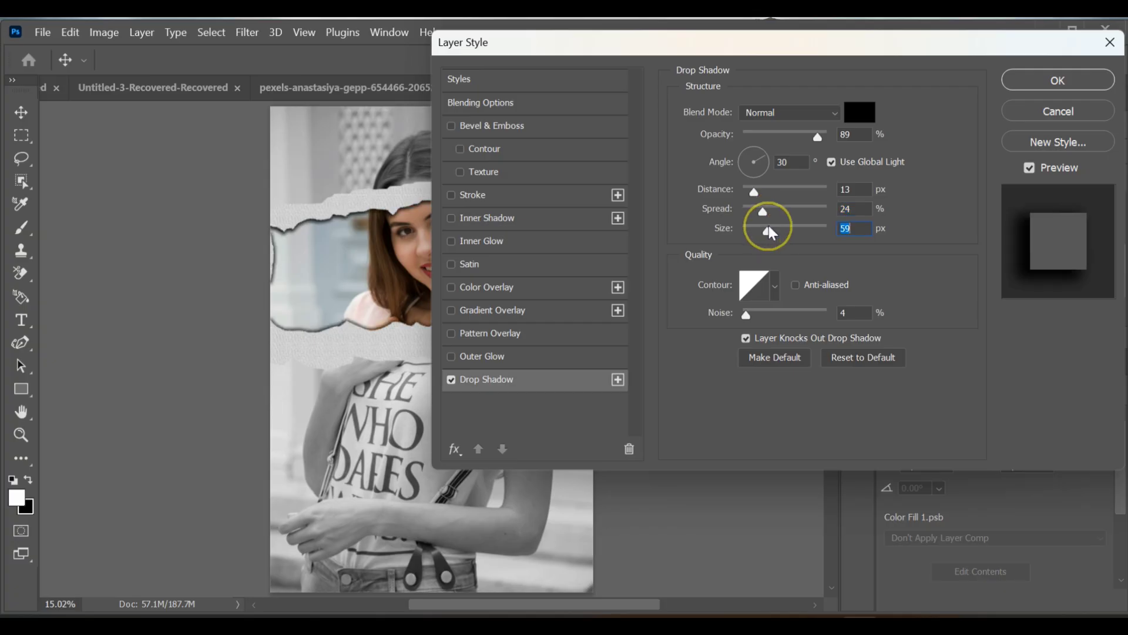
left_click(758, 230)
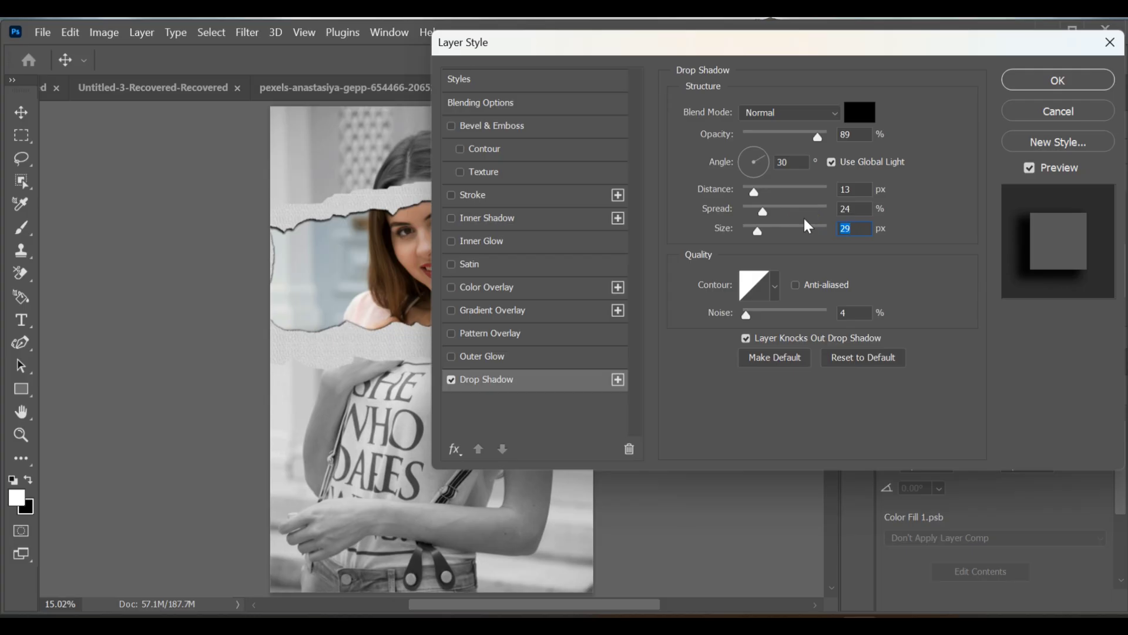
left_click(1024, 82)
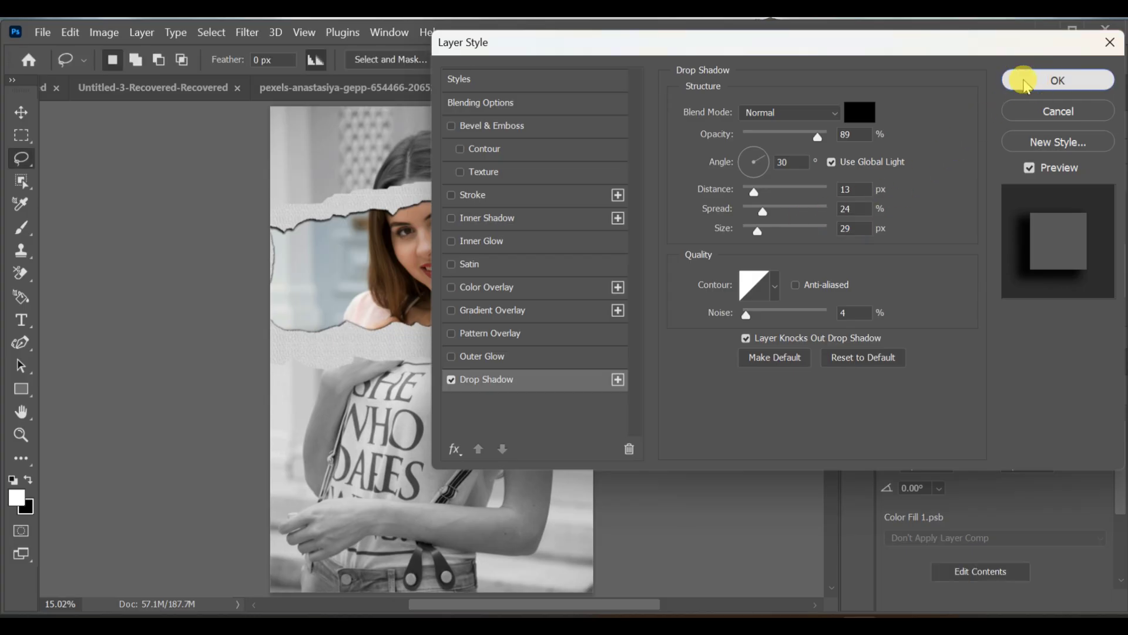